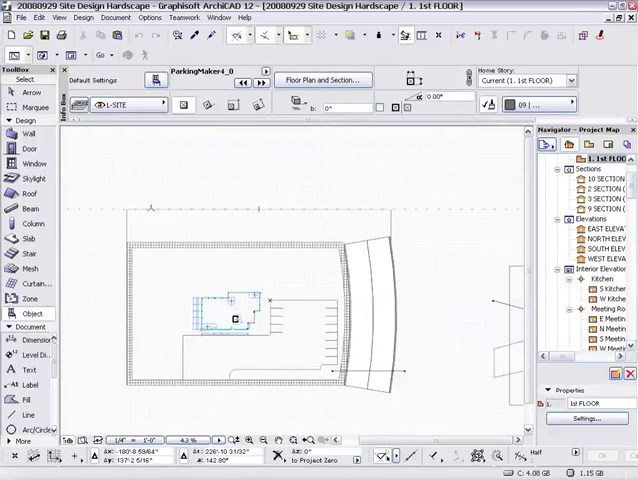
pyautogui.scroll(-2, 461, 389)
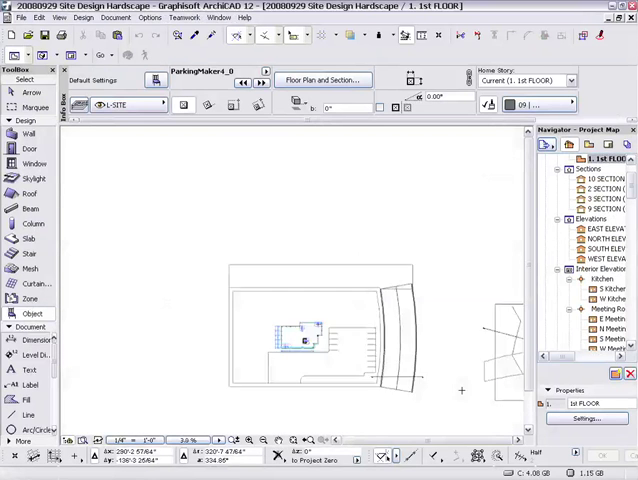
pyautogui.scroll(-2, 488, 382)
pyautogui.scroll(-2, 341, 346)
# Recentre the 1st FLOOR plan on the main building and open it in 3D
pyautogui.moveTo(341, 346)
pyautogui.mouseDown(button='middle')
pyautogui.moveTo(330, 337)
pyautogui.moveTo(385, 346)
pyautogui.moveTo(383, 352)
pyautogui.mouseUp(button='middle')
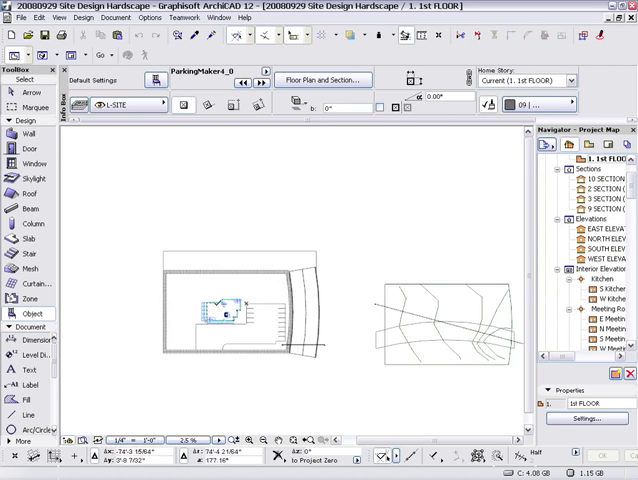
pyautogui.scroll(2, 289, 373)
pyautogui.scroll(2, 285, 367)
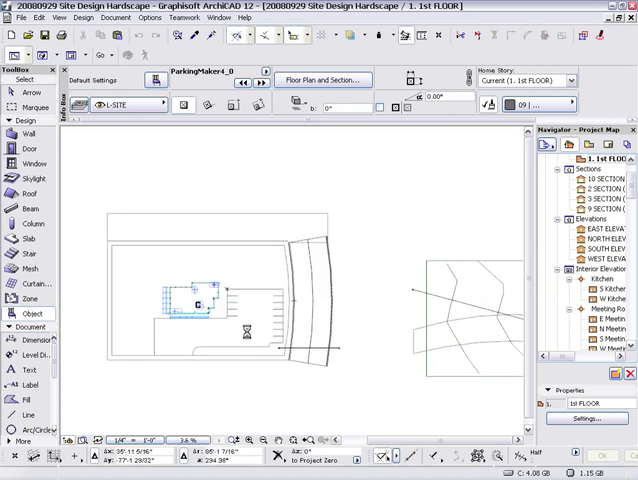
pyautogui.moveTo(285, 367); pyautogui.dragTo(316, 360, button='middle')
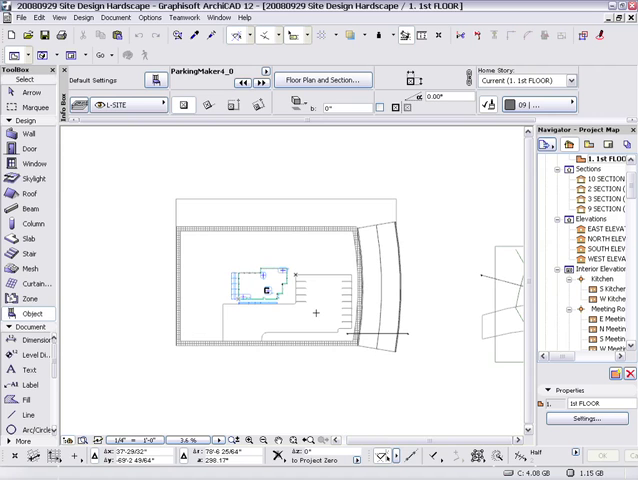
pyautogui.press('F3')
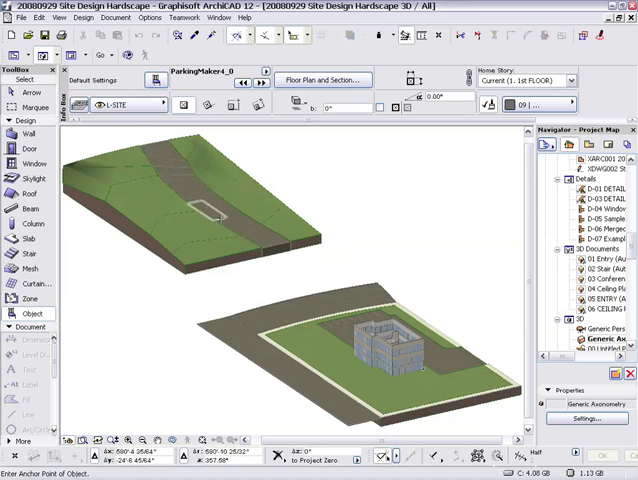
pyautogui.scroll(3, 421, 407)
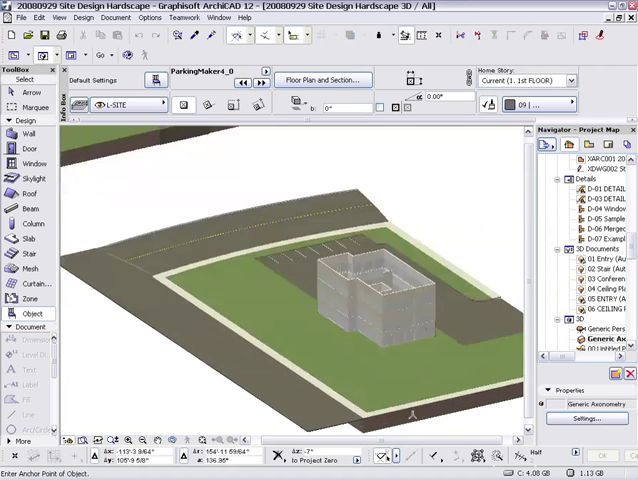
# Centre the building in 3D, expand Quick Options, and orbit toward the parking
pyautogui.moveTo(421, 407)
pyautogui.mouseDown(button='middle')
pyautogui.moveTo(410, 399)
pyautogui.moveTo(353, 394)
pyautogui.moveTo(233, 401)
pyautogui.mouseUp(button='middle')
pyautogui.scroll(-3, 191, 329)
pyautogui.moveTo(191, 329)
pyautogui.mouseDown(button='middle')
pyautogui.moveTo(312, 339)
pyautogui.moveTo(446, 377)
pyautogui.moveTo(496, 376)
pyautogui.moveTo(426, 326)
pyautogui.mouseUp(button='middle')
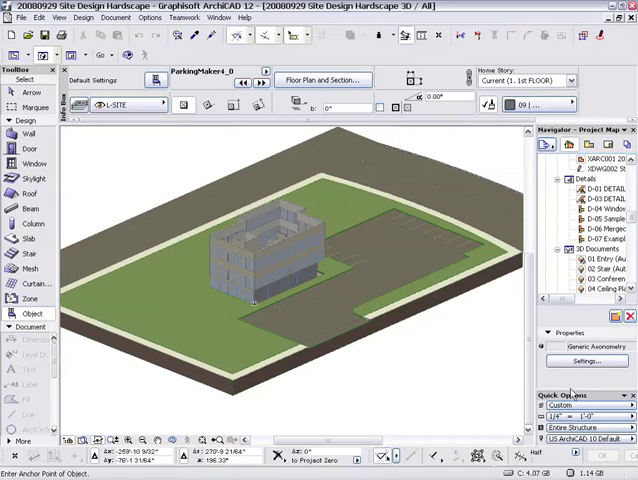
pyautogui.moveTo(571, 387); pyautogui.dragTo(571, 366)
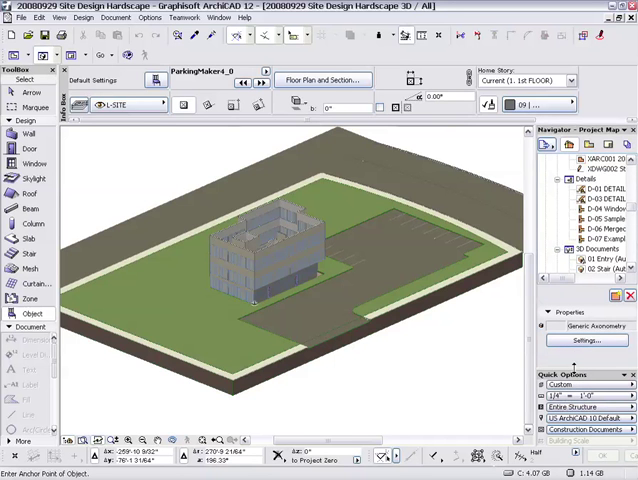
pyautogui.scroll(2, 254, 300)
pyautogui.scroll(2, 254, 300)
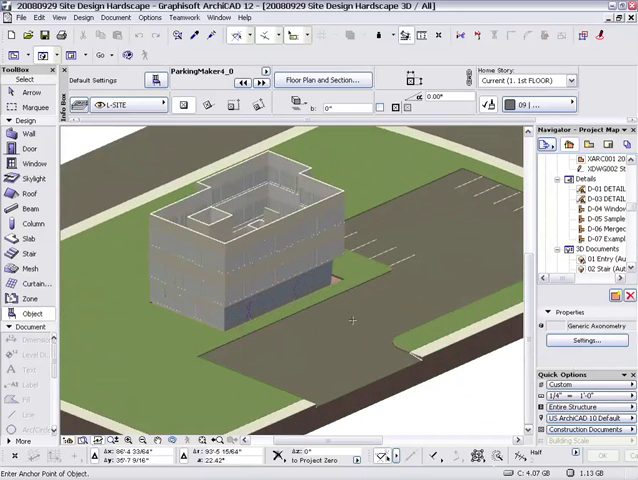
pyautogui.scroll(2, 363, 323)
pyautogui.moveTo(335, 333)
pyautogui.keyDown('shift'); pyautogui.mouseDown(button='middle')
pyautogui.moveTo(302, 336)
pyautogui.moveTo(221, 325)
pyautogui.moveTo(221, 309)
pyautogui.moveTo(281, 313)
pyautogui.moveTo(303, 263)
pyautogui.mouseUp(button='middle'); pyautogui.keyUp('shift')
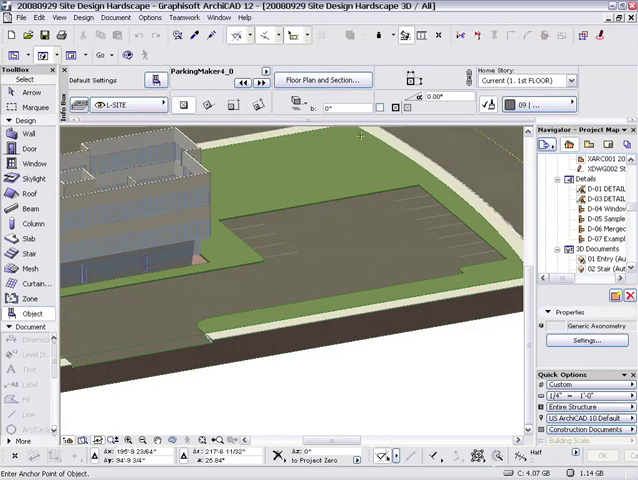
# Apply the 'All visible and unlocked' layer combination and rotate toward the parking area
pyautogui.click(593, 388)
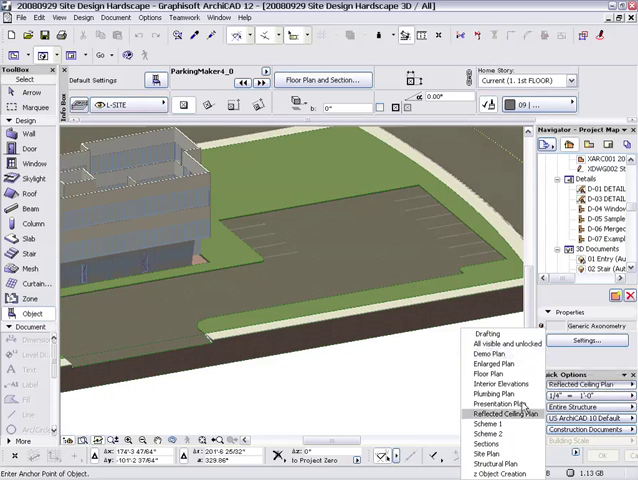
pyautogui.click(525, 344)
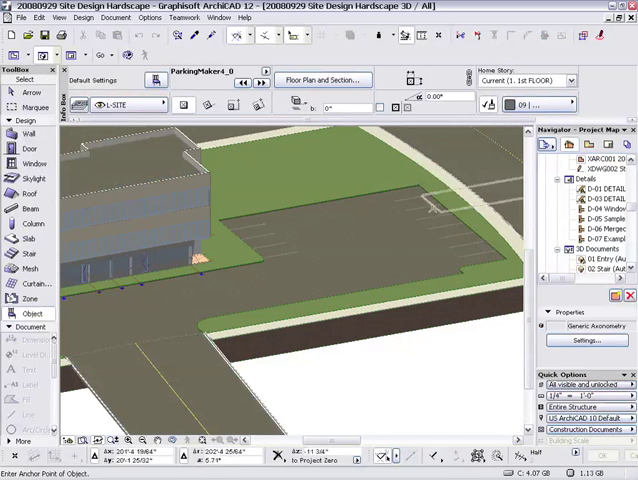
pyautogui.moveTo(341, 255)
pyautogui.keyDown('shift'); pyautogui.mouseDown(button='middle')
pyautogui.moveTo(440, 218)
pyautogui.moveTo(325, 223)
pyautogui.mouseUp(button='middle'); pyautogui.keyUp('shift')
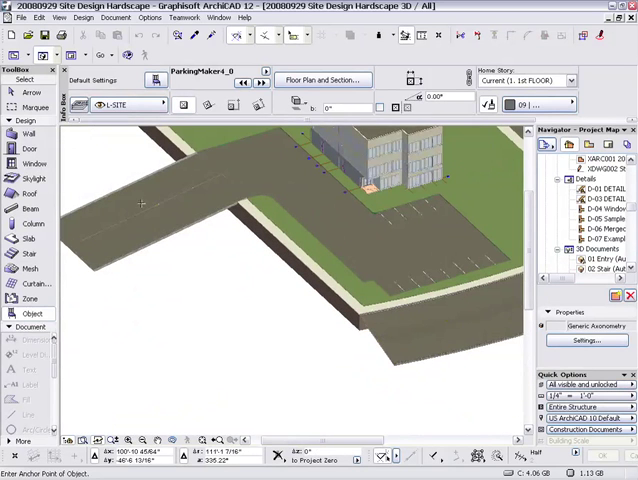
# Delete the stray Road 1 slab beside the parking and orbit to a new angle
pyautogui.keyDown('shift'); pyautogui.click(187, 221); pyautogui.keyUp('shift')
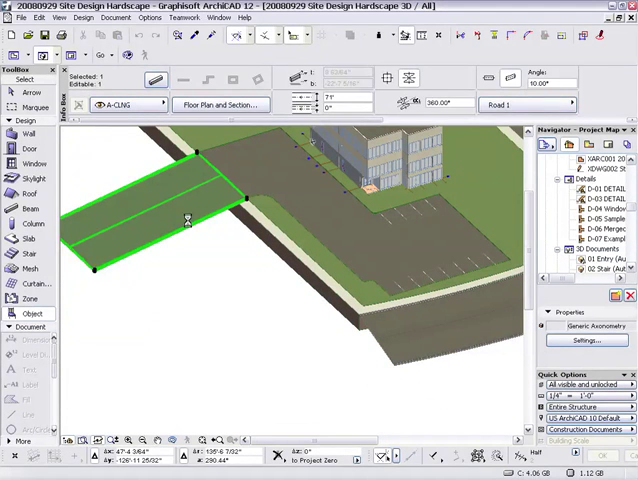
pyautogui.press('Delete')
pyautogui.moveTo(227, 219)
pyautogui.keyDown('shift'); pyautogui.mouseDown(button='middle')
pyautogui.moveTo(362, 263)
pyautogui.moveTo(263, 263)
pyautogui.moveTo(155, 215)
pyautogui.mouseUp(button='middle'); pyautogui.keyUp('shift')
pyautogui.scroll(3, 150, 213)
pyautogui.scroll(2, 249, 232)
pyautogui.scroll(-2, 272, 198)
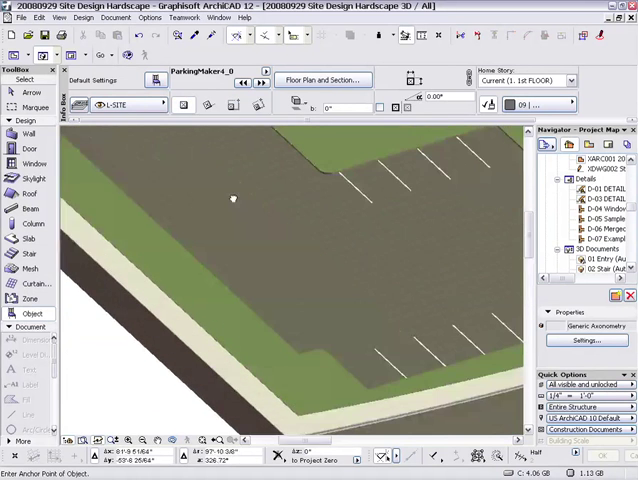
pyautogui.scroll(-2, 313, 227)
pyautogui.scroll(-1, 330, 232)
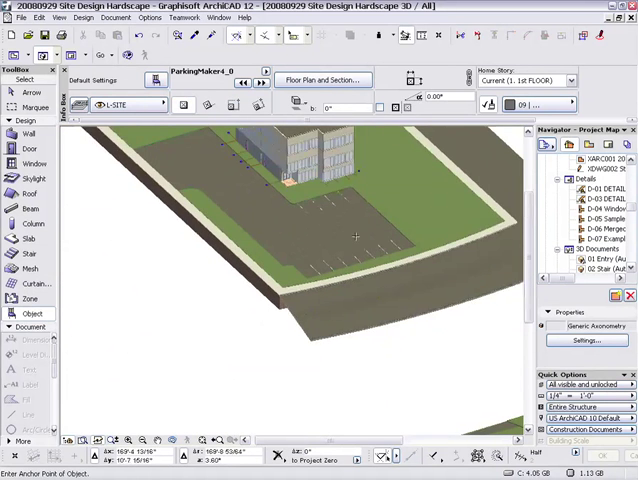
pyautogui.scroll(-2, 356, 236)
pyautogui.scroll(-2, 365, 237)
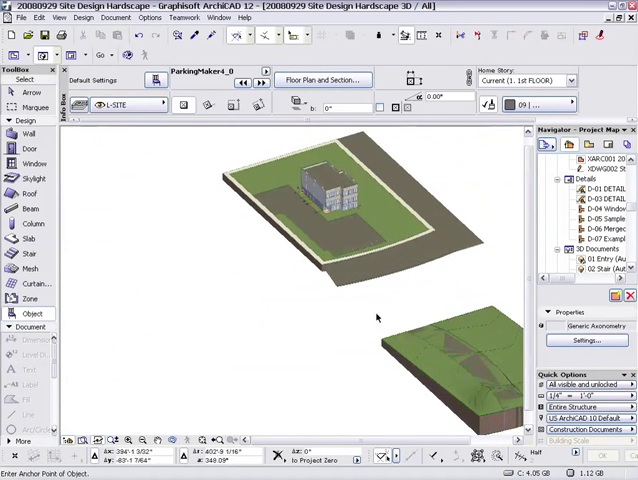
# Box-select the lower sloped terrain mesh and delete it
pyautogui.moveTo(372, 310); pyautogui.dragTo(408, 337)
pyautogui.click(488, 410)
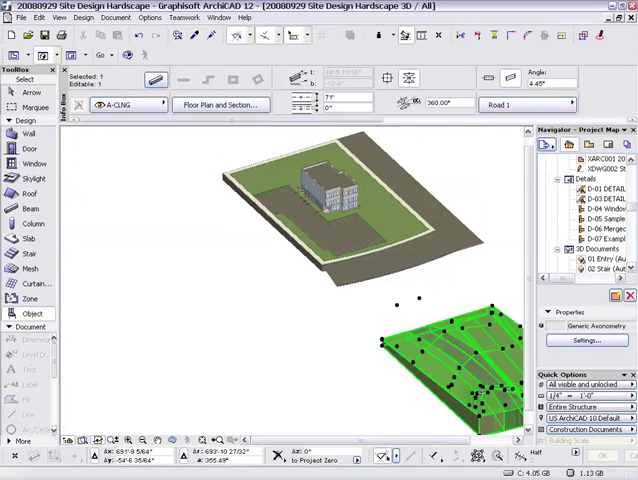
pyautogui.press('Delete')
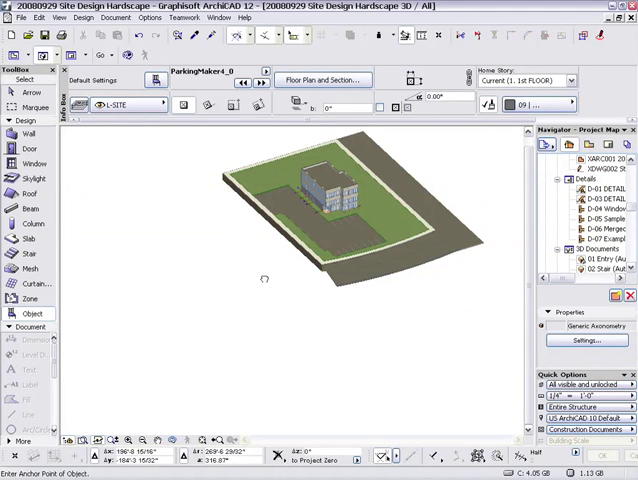
pyautogui.scroll(3, 265, 278)
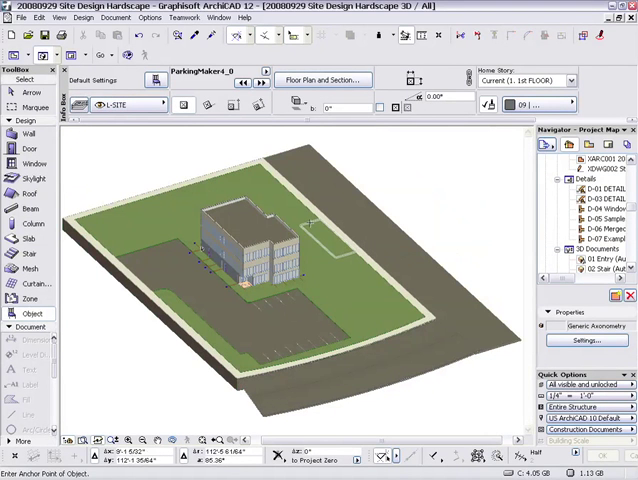